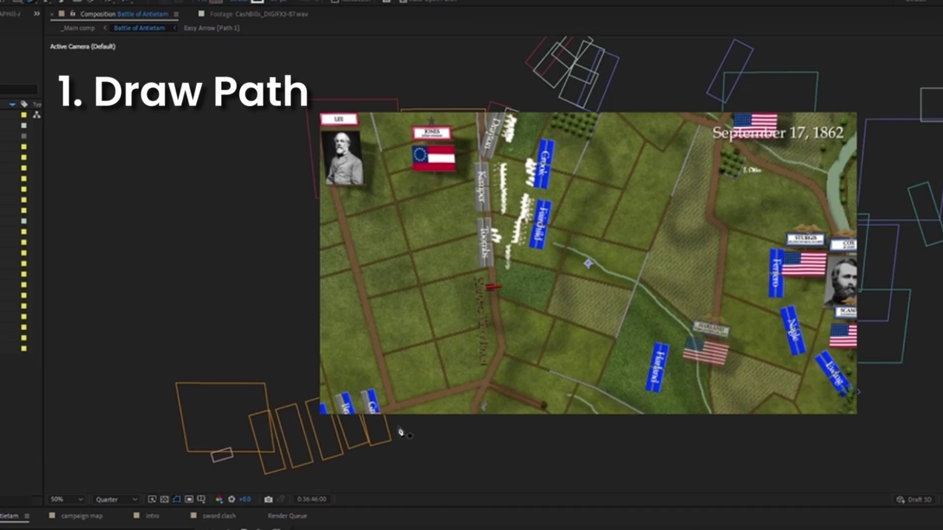
Step: Draw a curved path from the lower road to the Harland unit and convert it into an Easy Arrow with end arrow and precomp layers enabled
left_click(425, 396)
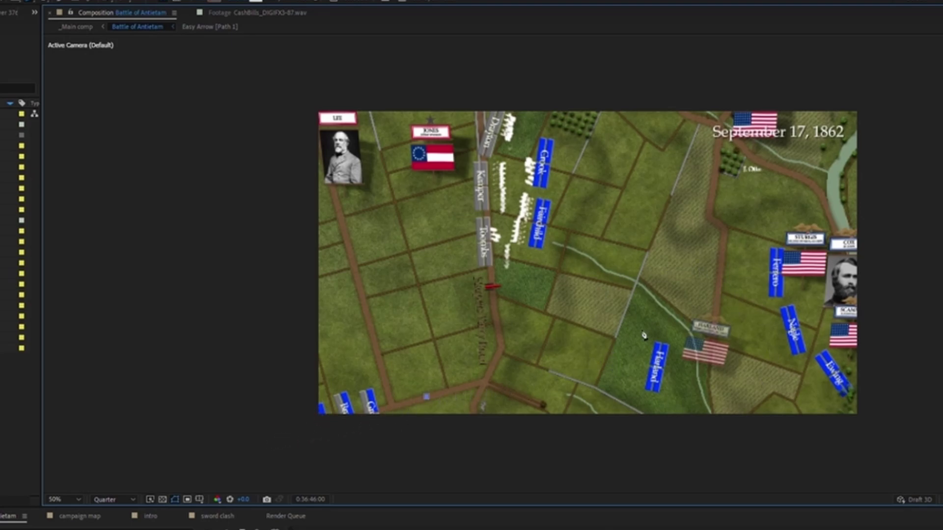
left_click_drag(611, 354, 658, 359)
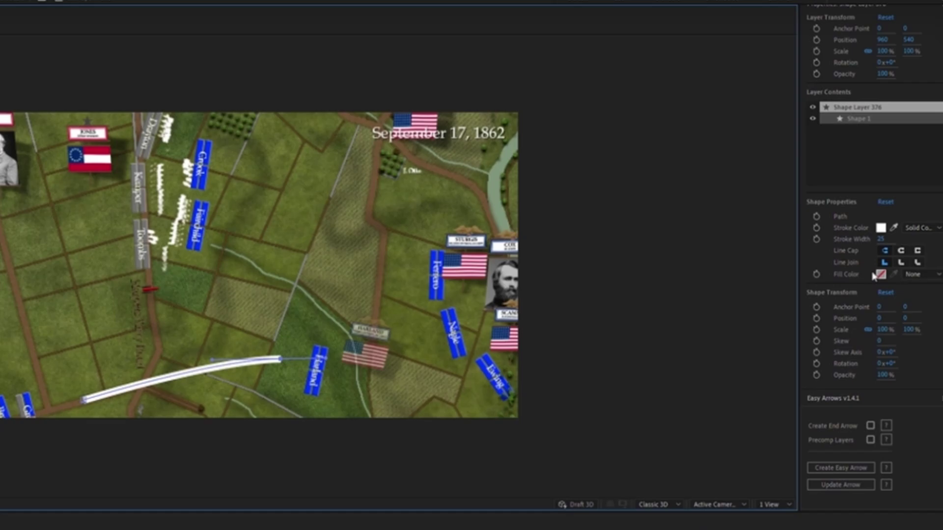
scroll(829, 198, "up", 3)
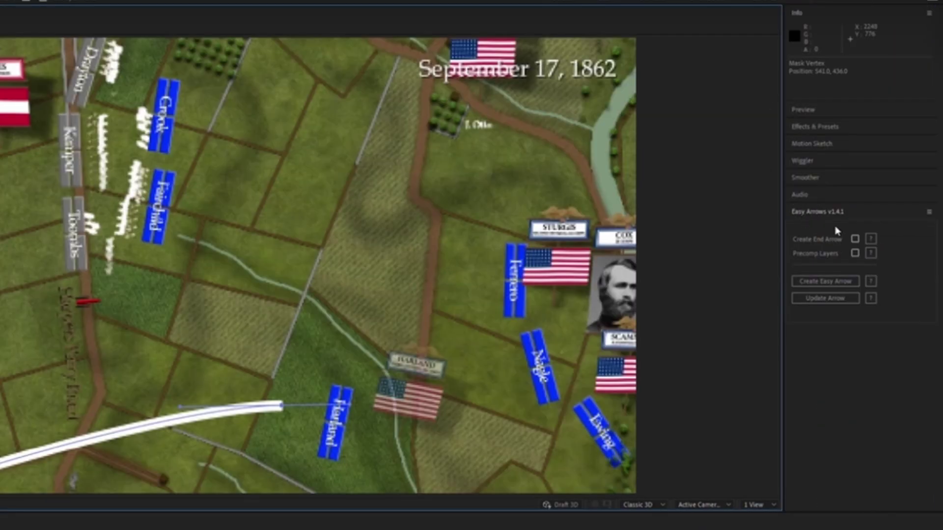
left_click(855, 240)
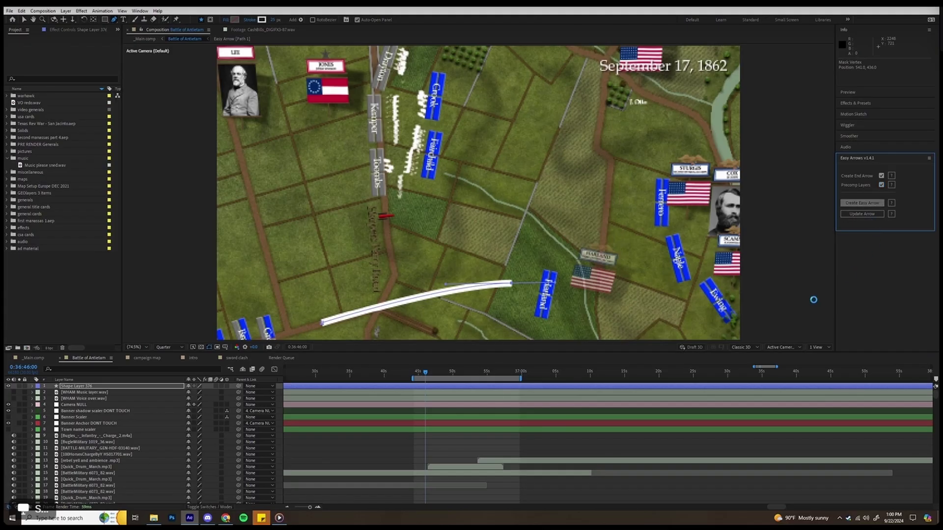
left_click(827, 284)
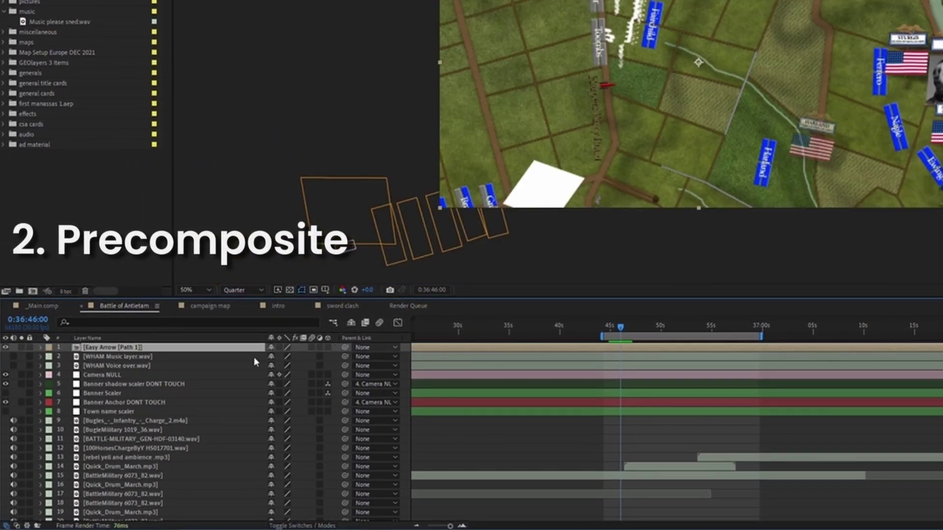
Step: Open the Easy Arrow [Path 1] precomp and hide its Arrow Tail 1 layer
double_click(107, 349)
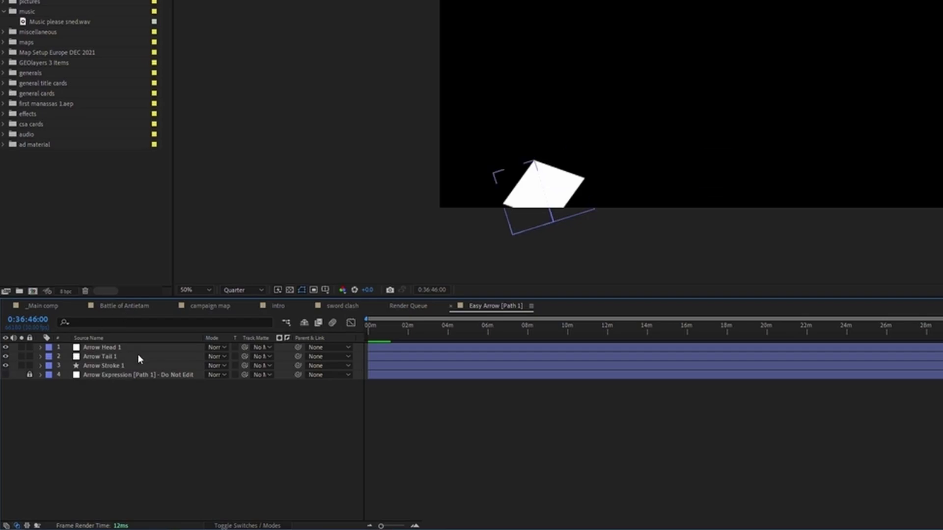
left_click(5, 356)
left_click(44, 383)
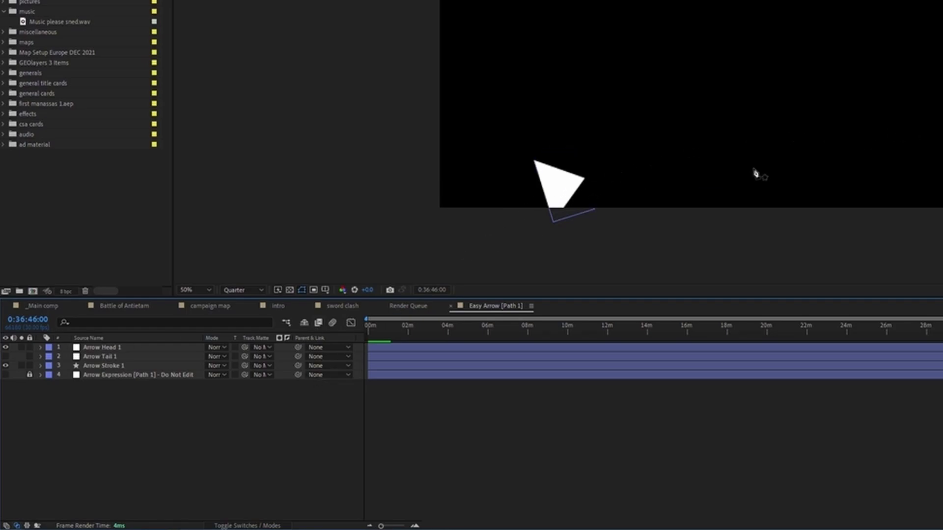
Step: Set the Easy Arrow Length slider in the Arrow Head 1 layer's effects to 100
left_click(41, 348)
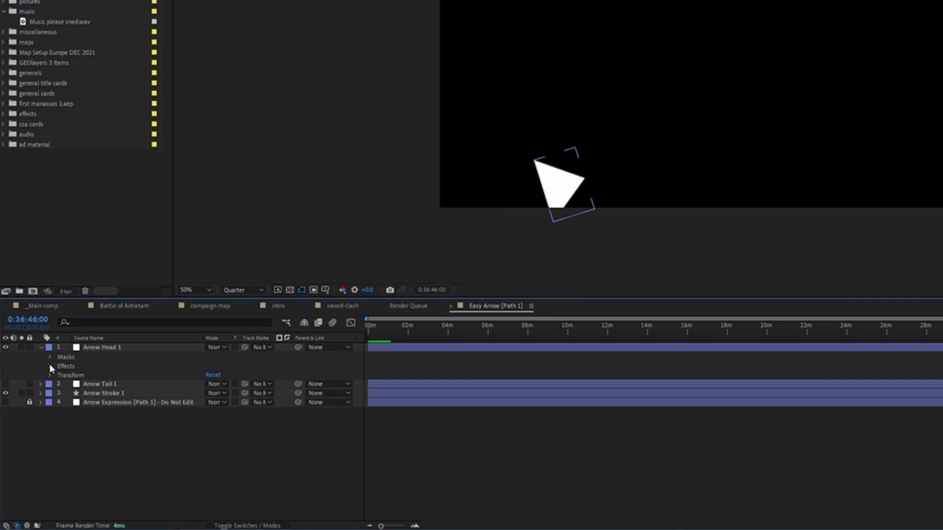
left_click(51, 367)
left_click(60, 385)
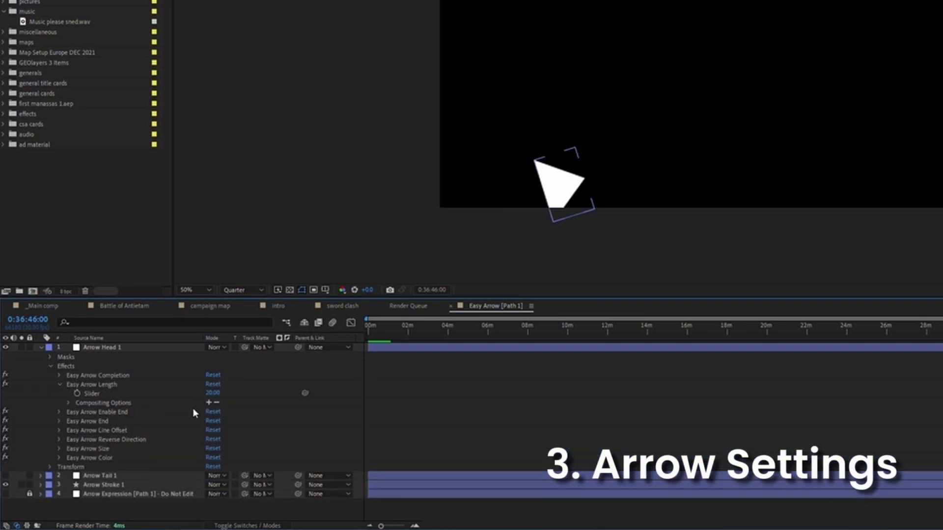
left_click(213, 394)
type("100")
key("Return")
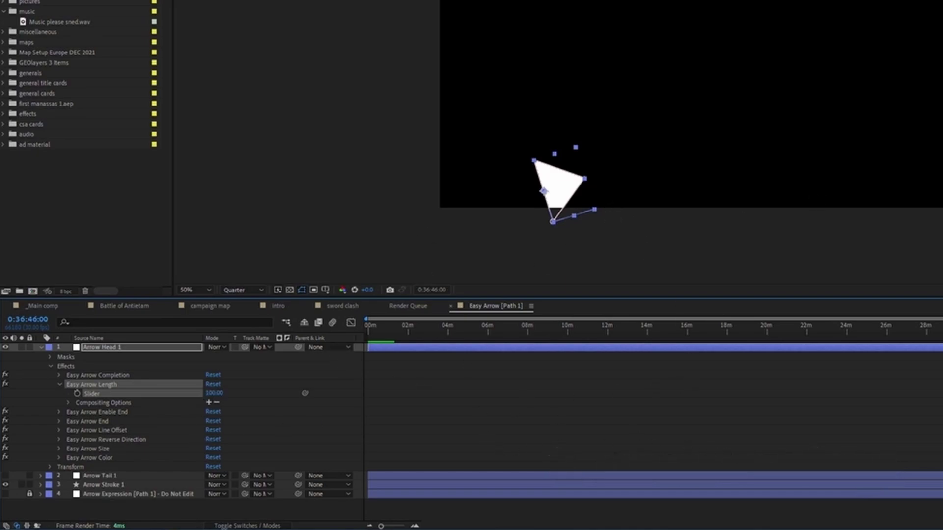
Step: Set the Easy Arrow Size slider of Arrow Head 1 to 75
key("=")
key("=")
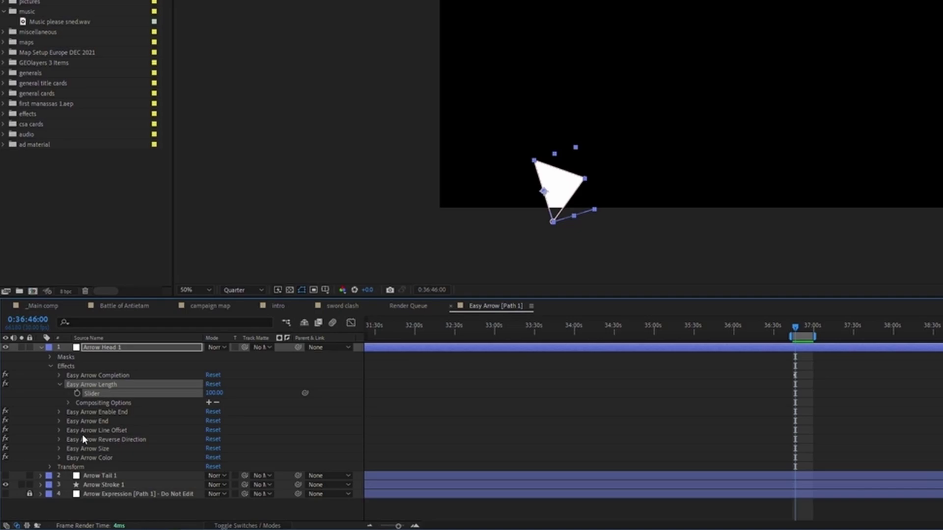
left_click(59, 449)
left_click(213, 457)
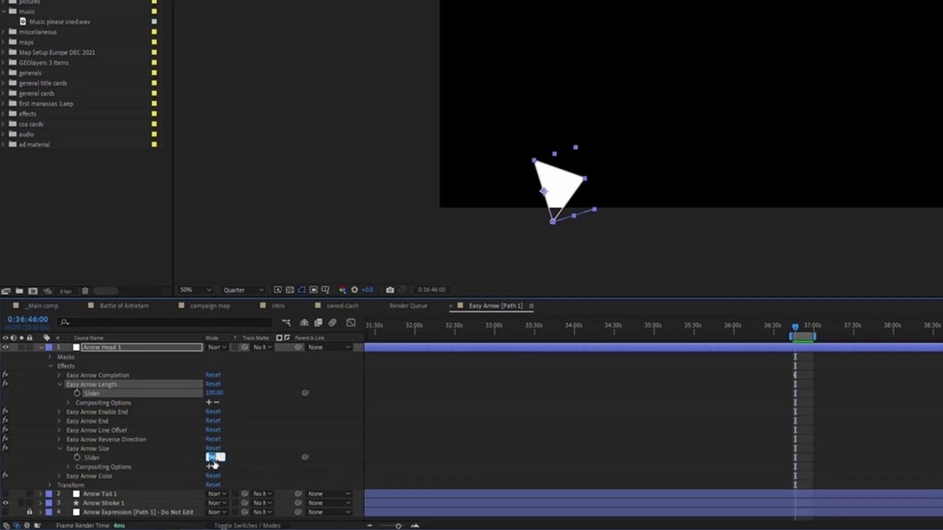
type("222")
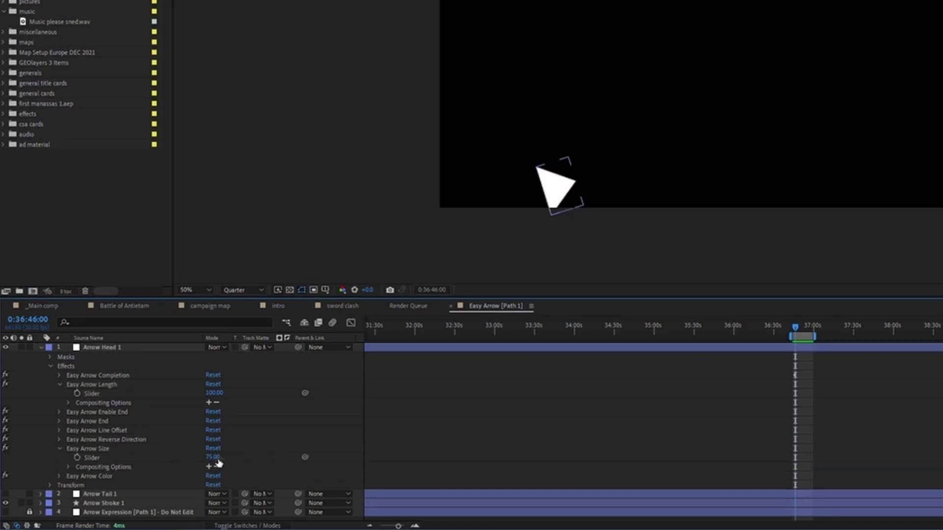
key("Return")
left_click_drag(255, 461, 220, 461)
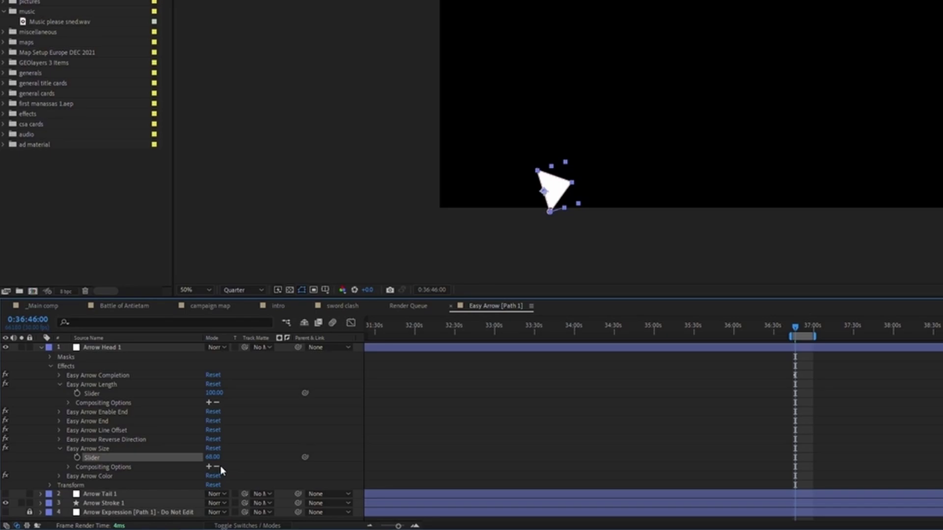
left_click(214, 458)
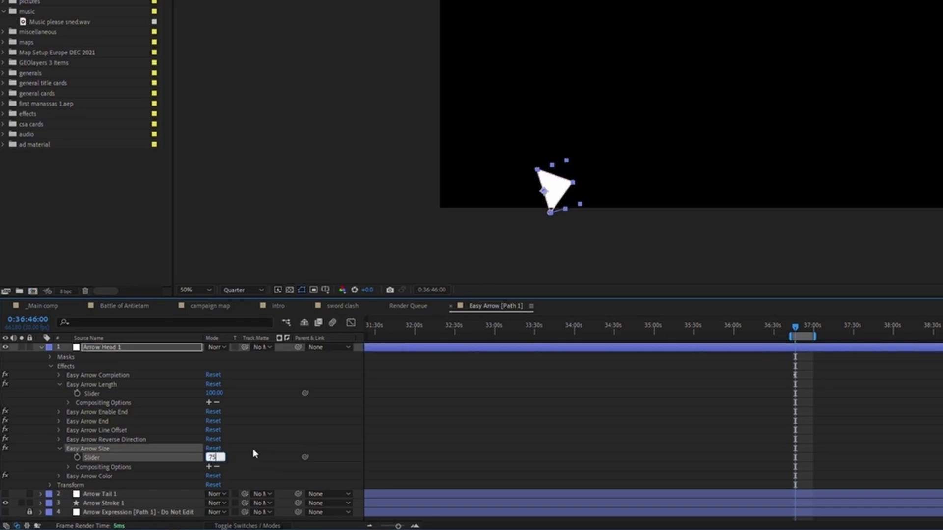
type("75")
left_click(59, 449)
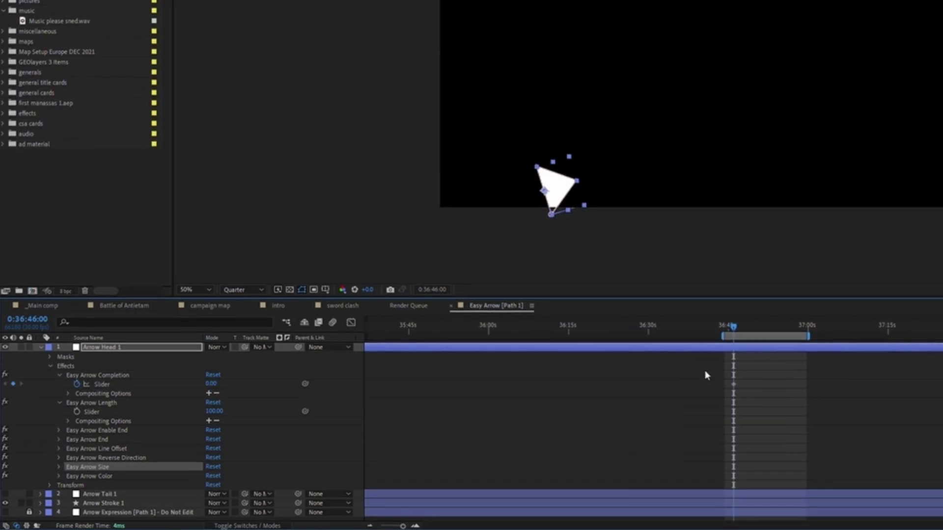
Step: Move the Easy Arrow Completion start keyframe earlier, to about 0:36:45
scroll(788, 395, "up", 3)
left_click_drag(520, 385, 508, 385)
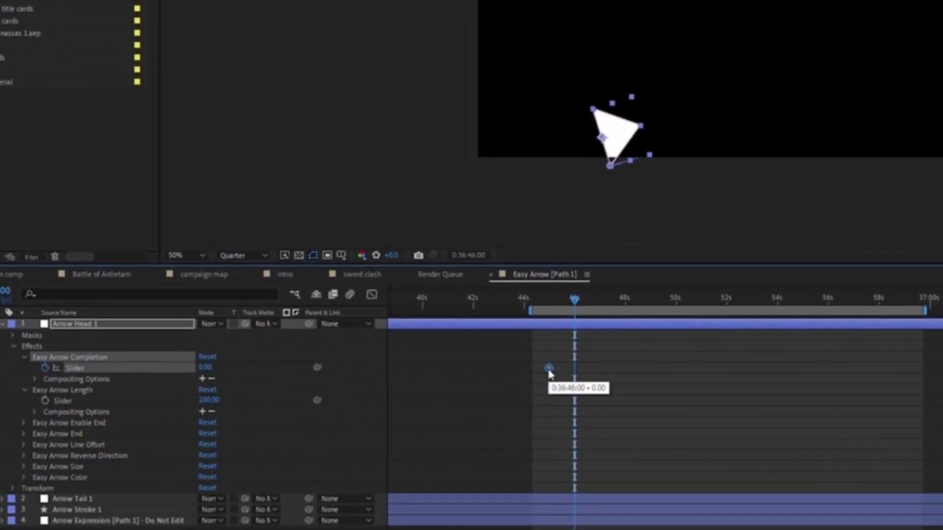
left_click(550, 312)
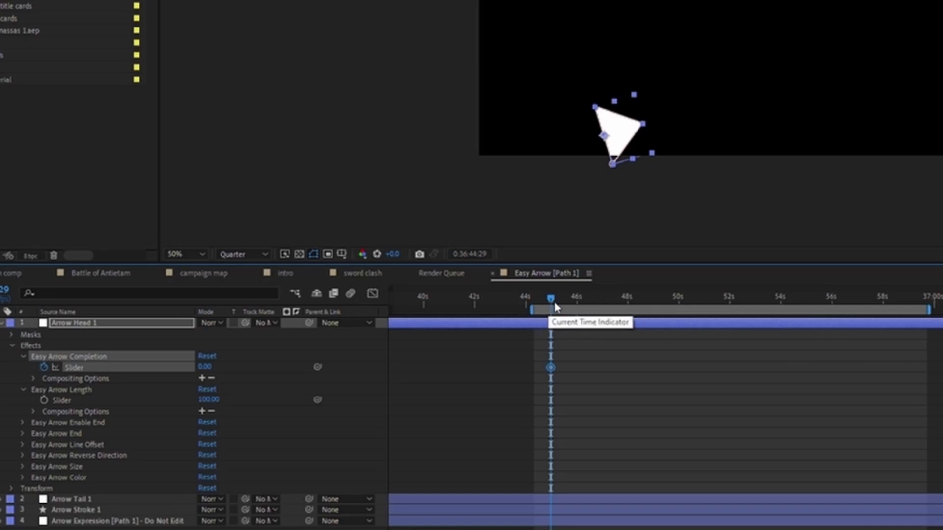
Step: Add an Easy Arrow Completion keyframe with a value of 100 at 0:36:50:27
left_click(707, 305)
left_click_drag(707, 306, 692, 306)
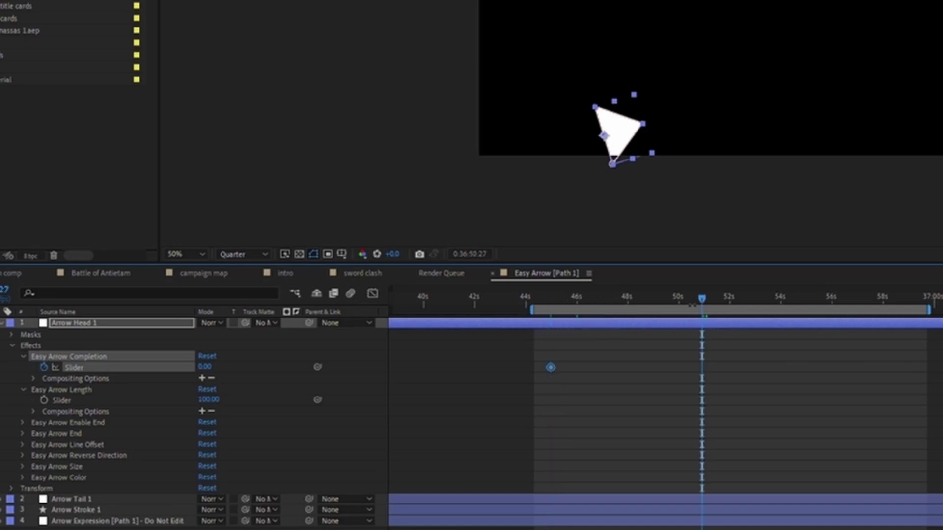
left_click(196, 364)
left_click(202, 367)
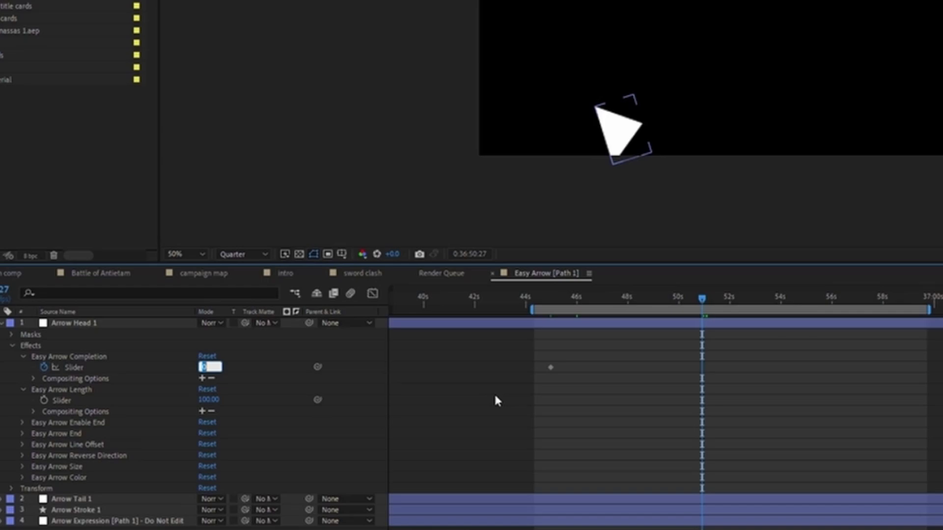
type("100")
key("Return")
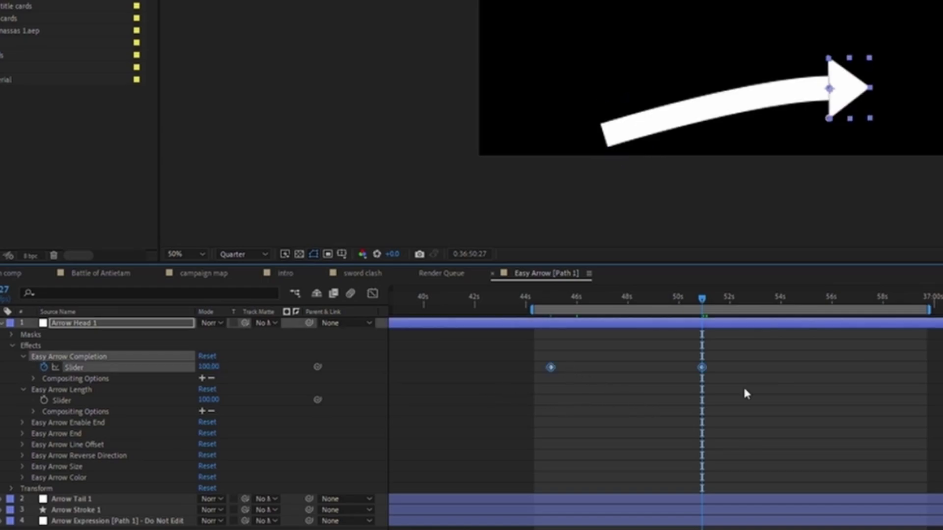
Step: Apply Easy Ease to both Completion keyframes and move the end keyframe earlier, to about 0:36:50
key("F9")
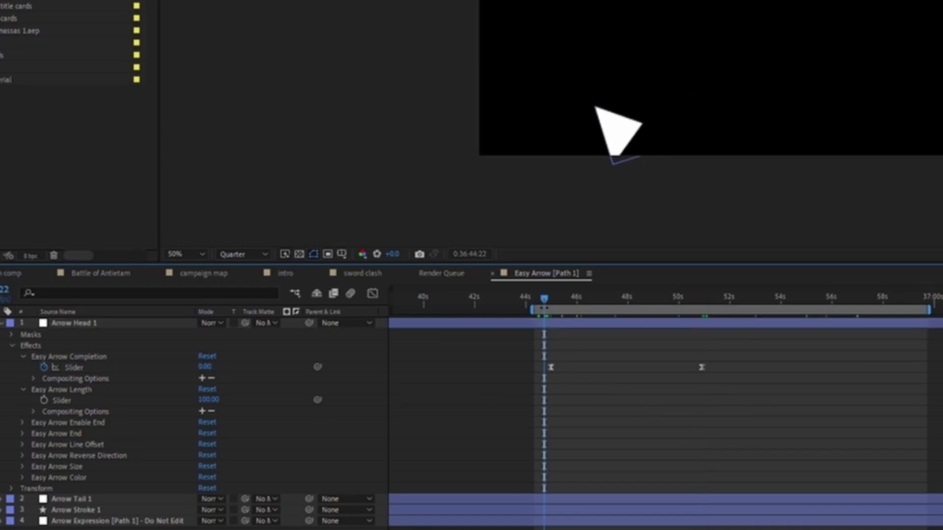
key("space")
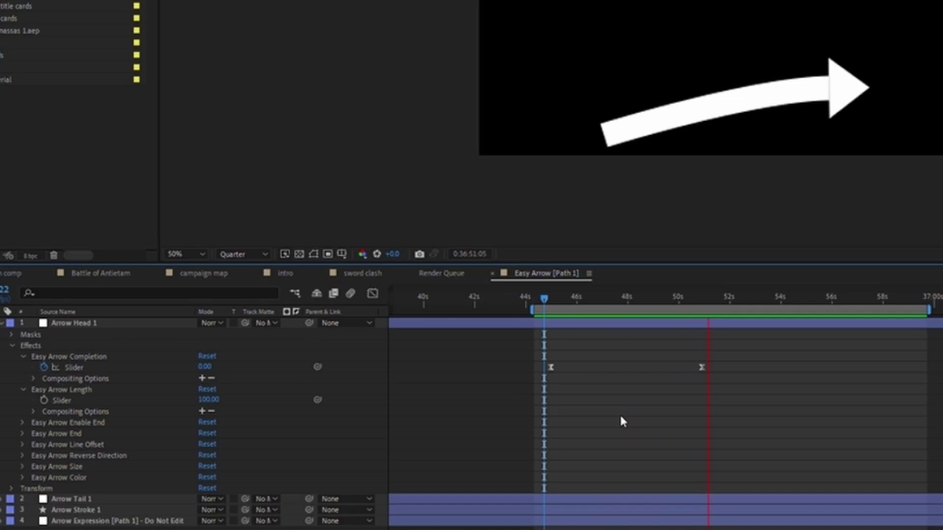
key("space")
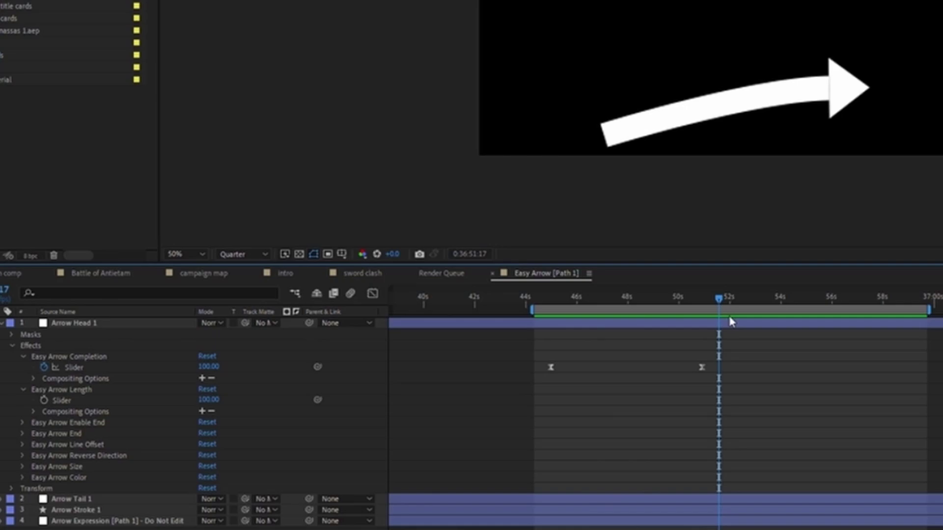
left_click_drag(703, 369, 678, 377)
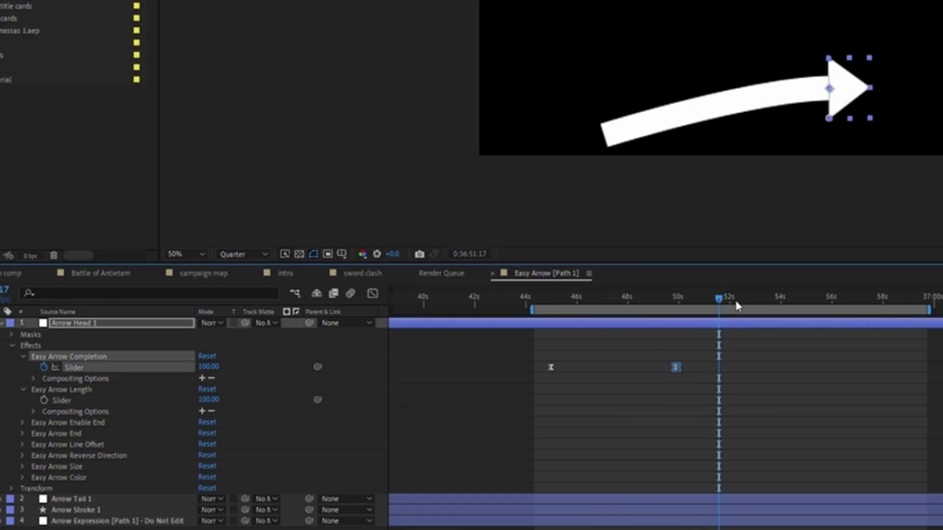
Step: Reshape the Arrow Stroke 1 path so its end curves upward, and update the arrow with Precomp Layers disabled
left_click(701, 510)
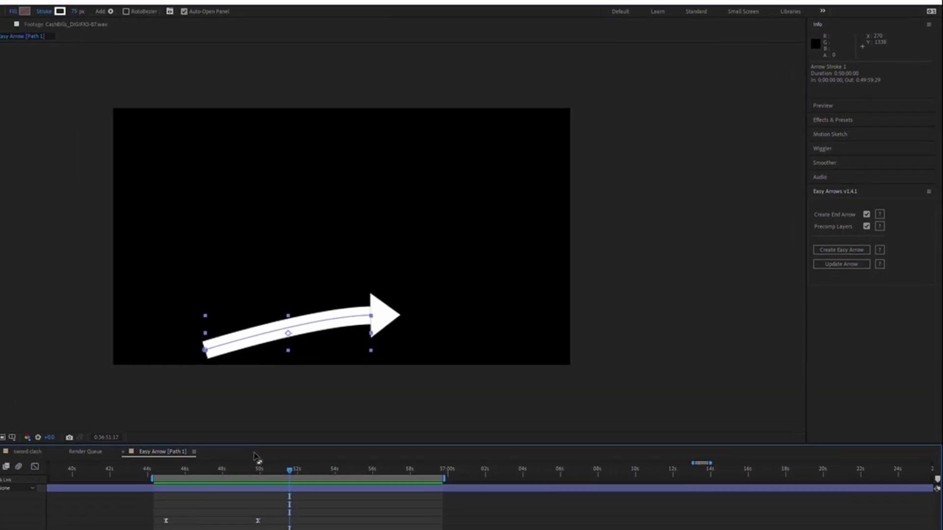
left_click(867, 227)
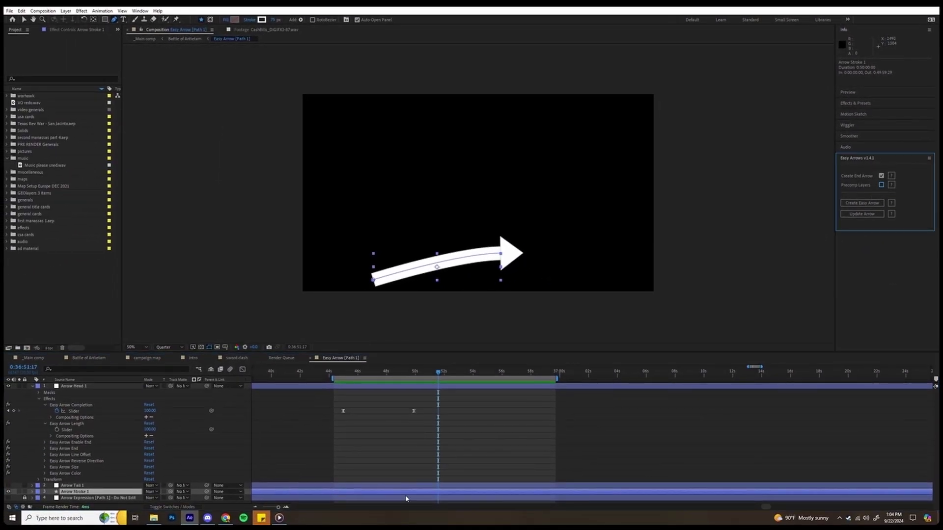
left_click(409, 498)
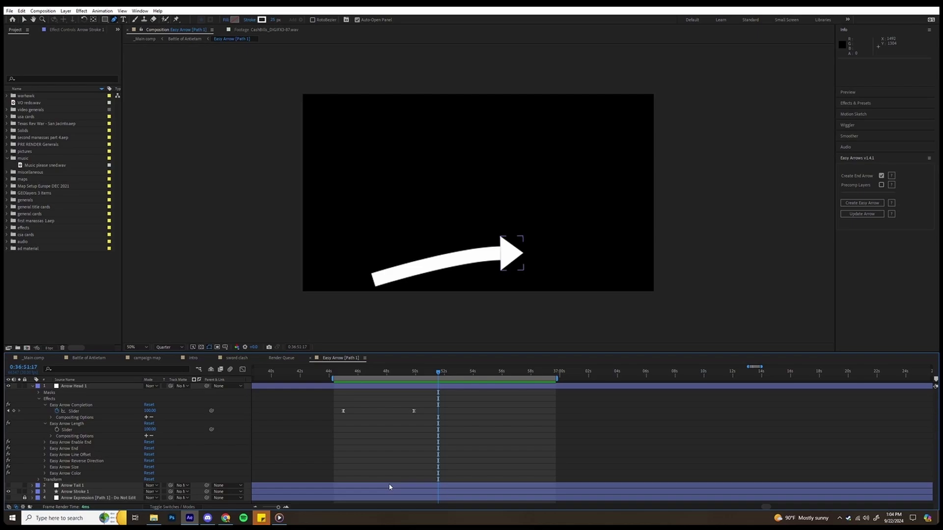
left_click(389, 487)
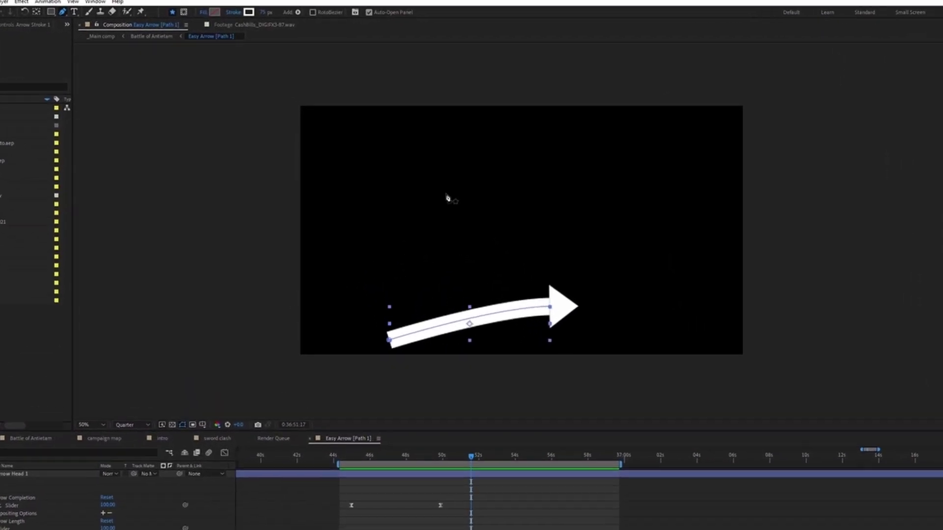
left_click_drag(549, 307, 593, 276)
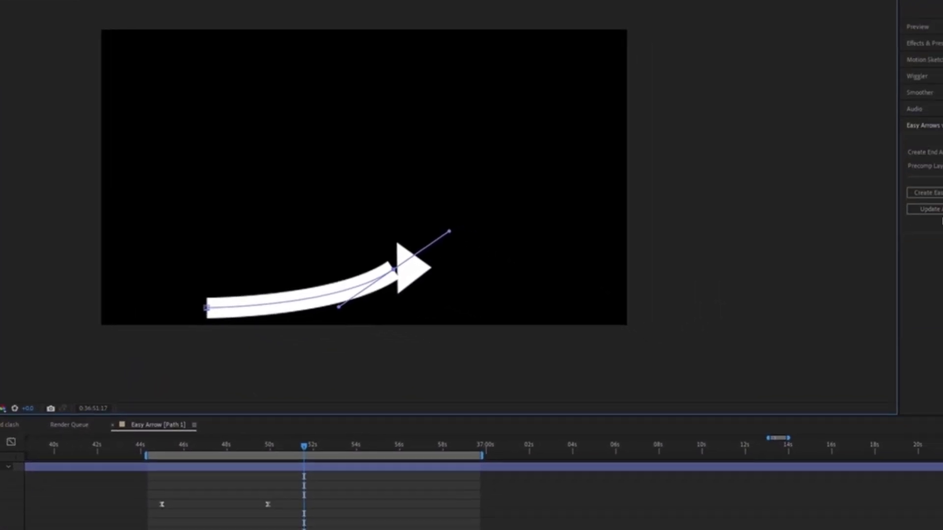
left_click(939, 209)
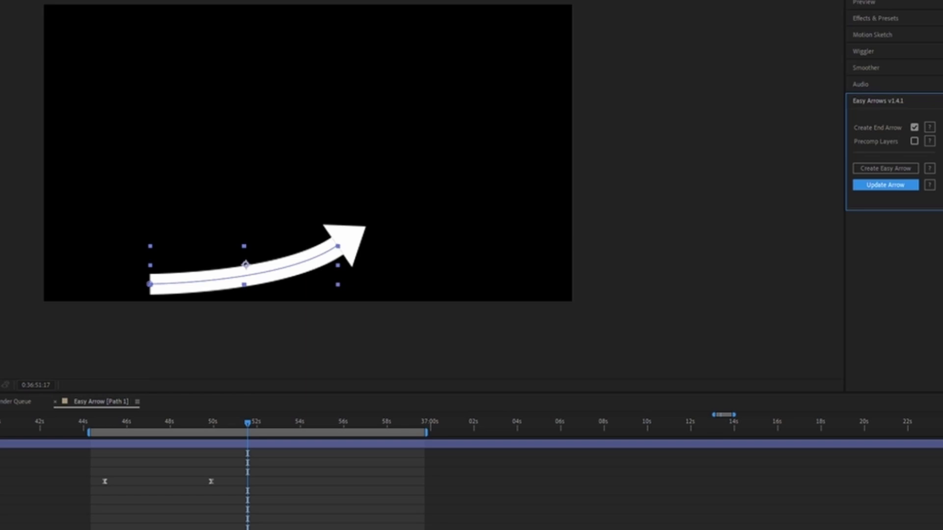
Step: Preview the reshaped arrow's animation and scrub back to its start near 0:36:45
left_click_drag(247, 424, 99, 423)
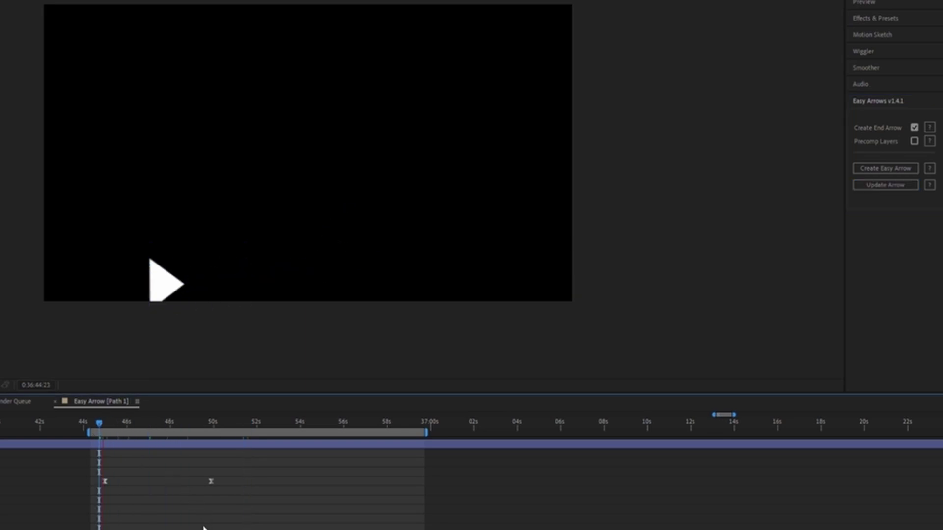
key("space")
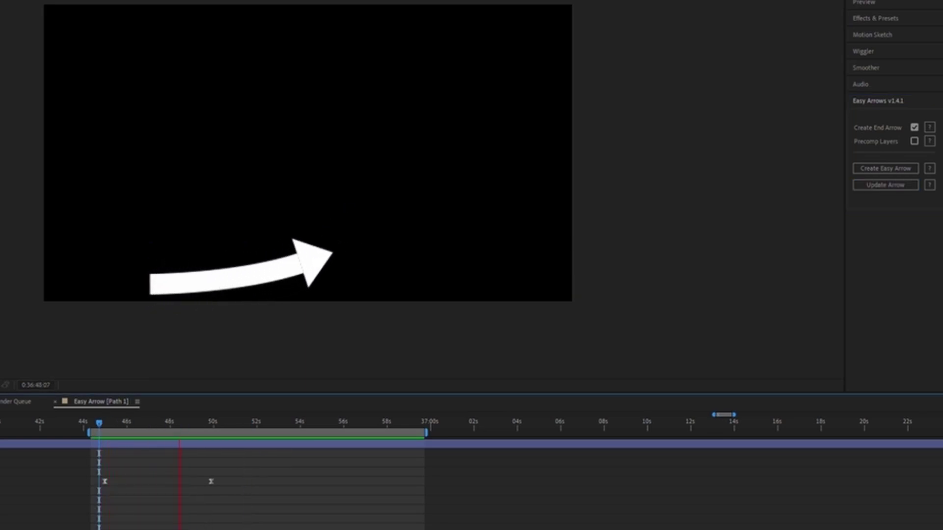
key("space")
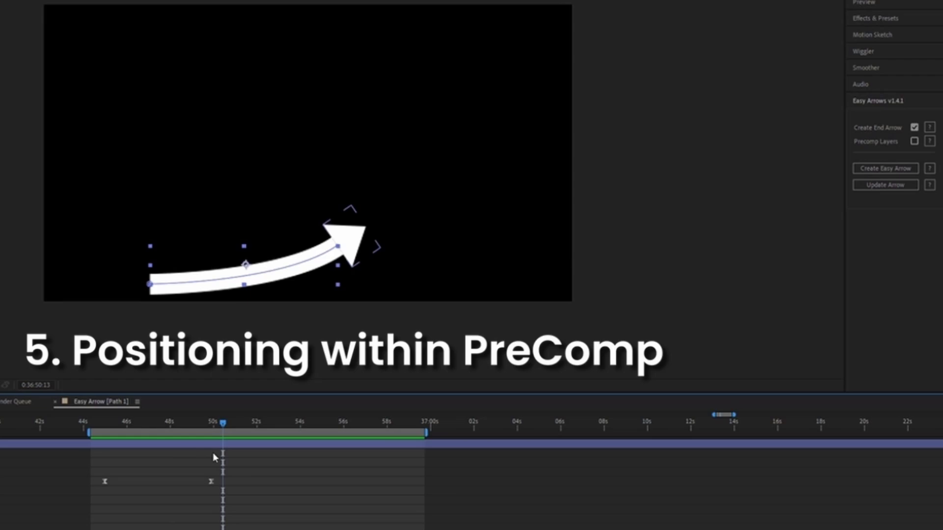
left_click_drag(103, 425, 110, 427)
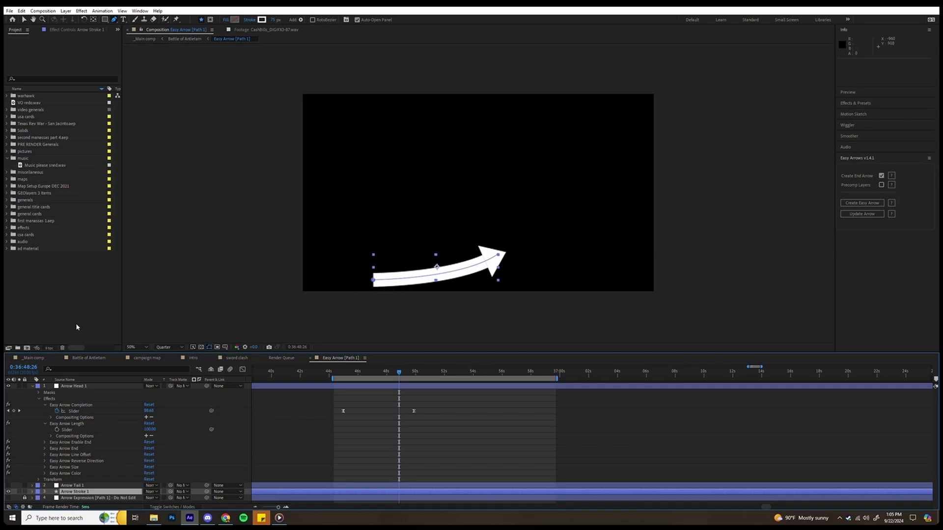
left_click(345, 373)
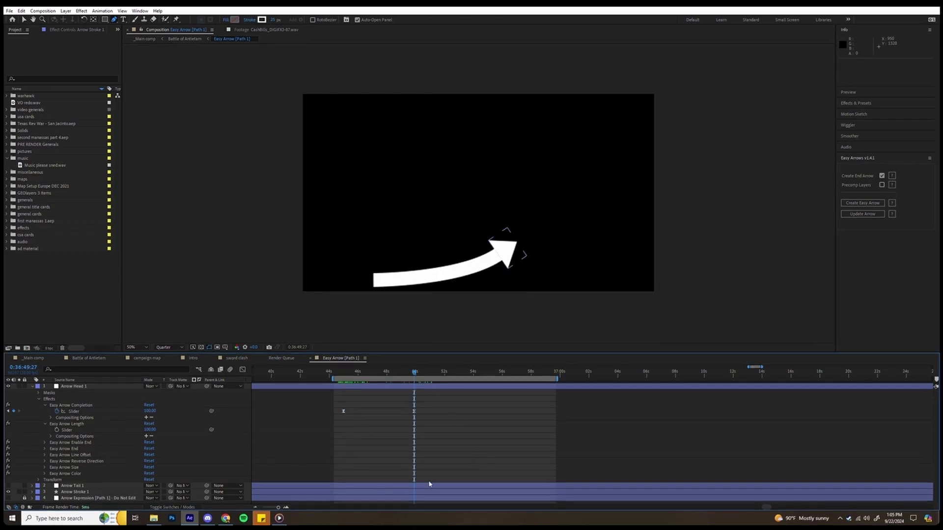
Step: Check the Arrow Stroke 1 path near the end of its animation and scrub to 0:36:48:23
left_click(421, 486)
left_click(419, 492)
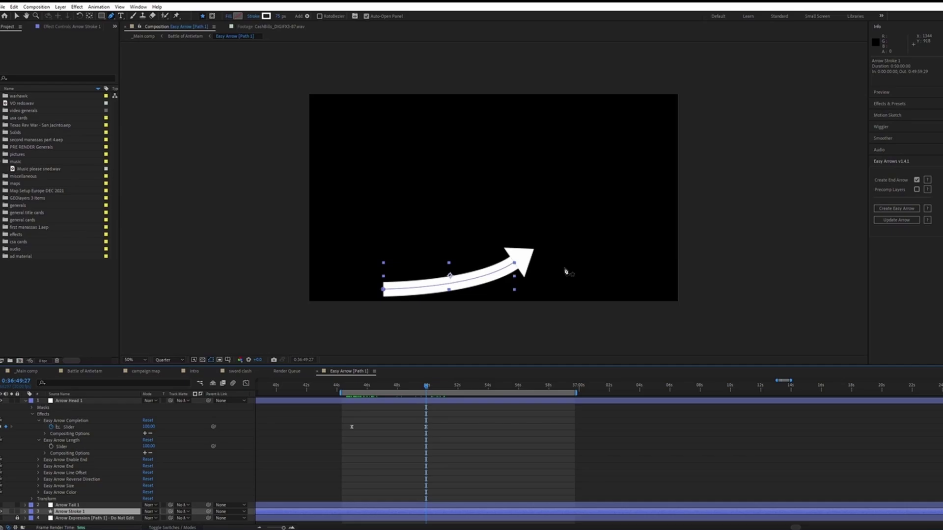
left_click_drag(355, 386, 409, 400)
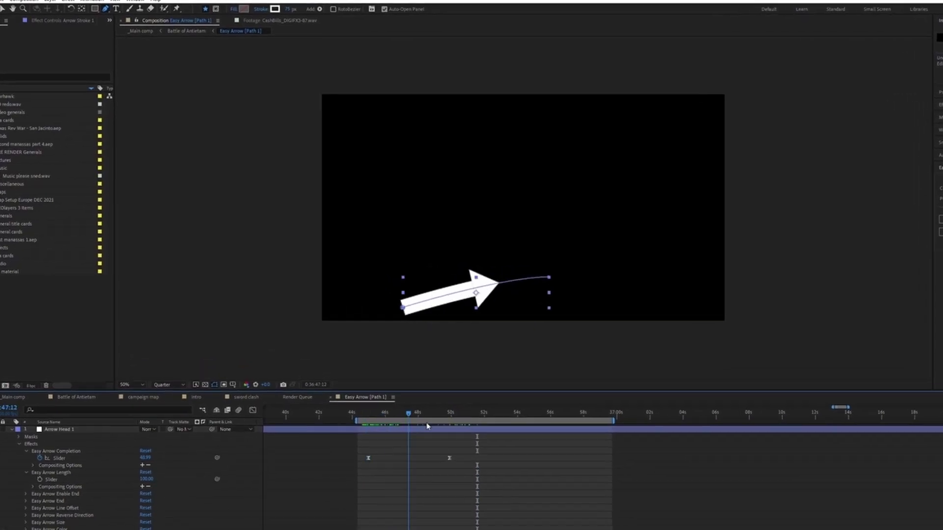
left_click(470, 440)
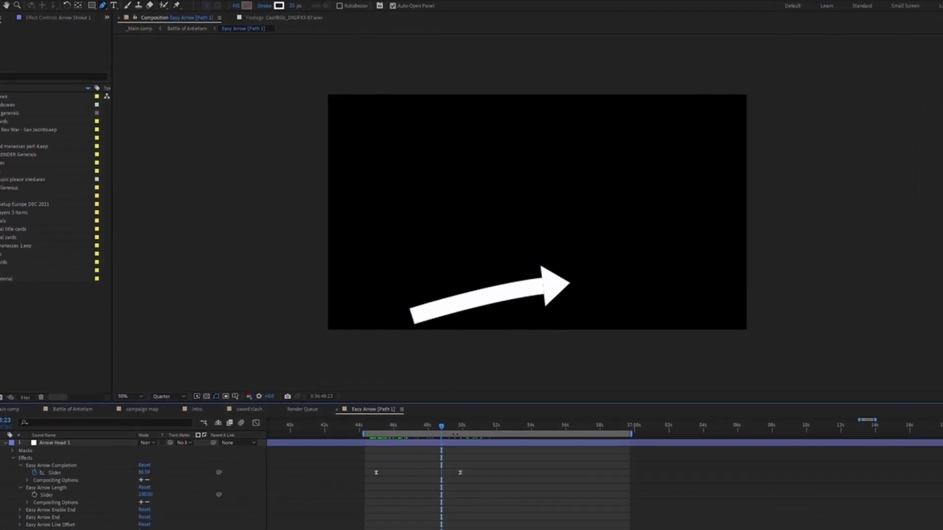
Step: In the Battle of Antietam composition, draw a closed six-point Pen mask around the arrow on the Easy Arrow [Path 1] layer
left_click(73, 411)
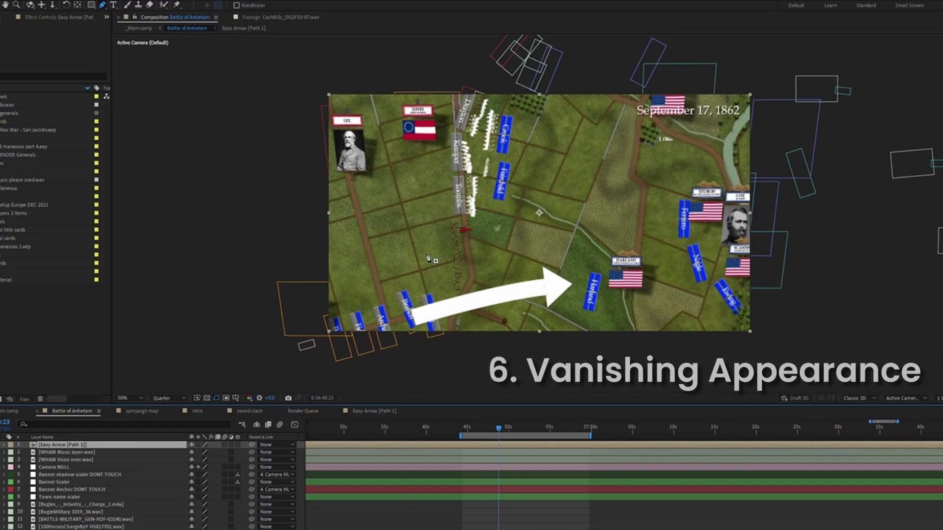
left_click(102, 7)
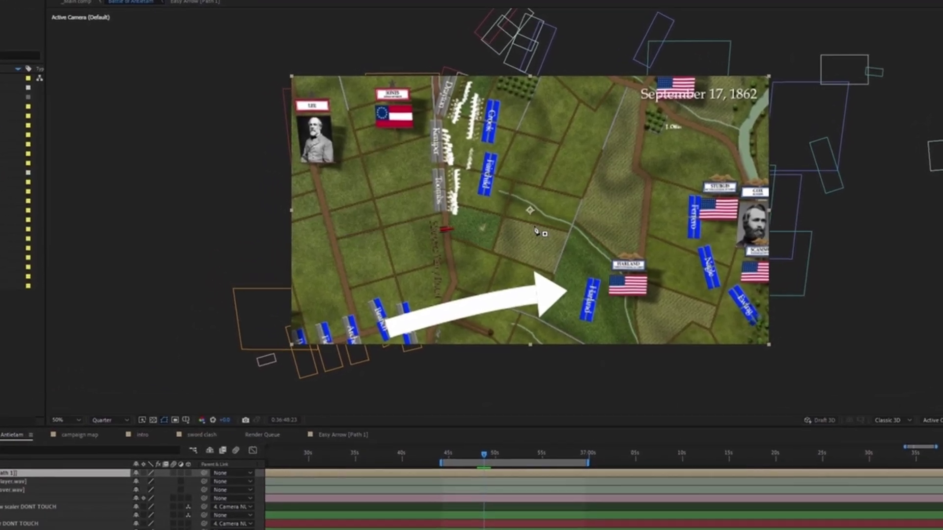
left_click(533, 226)
left_click(596, 242)
left_click(590, 331)
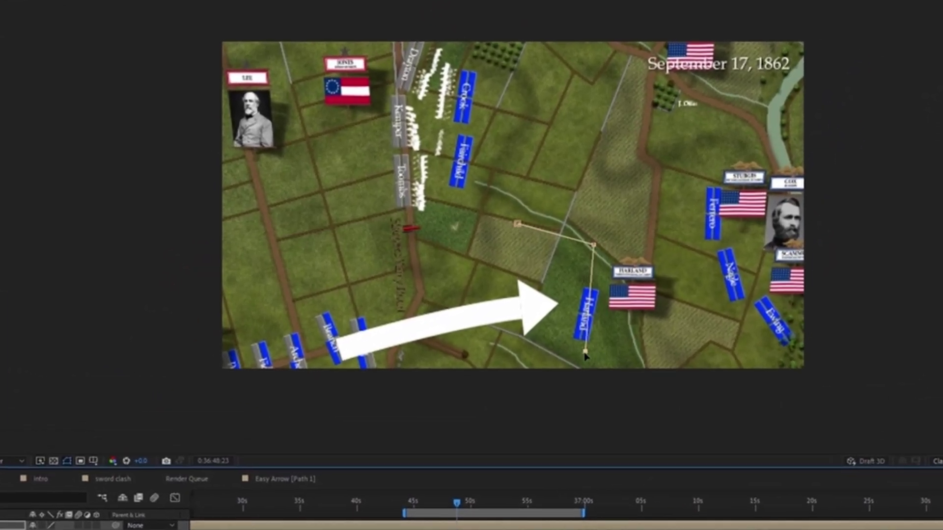
left_click(506, 381)
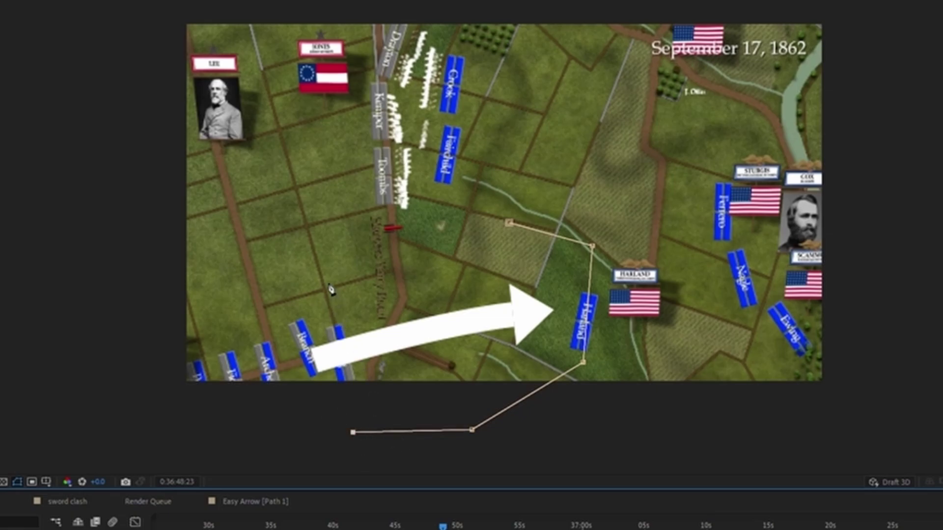
left_click(509, 223)
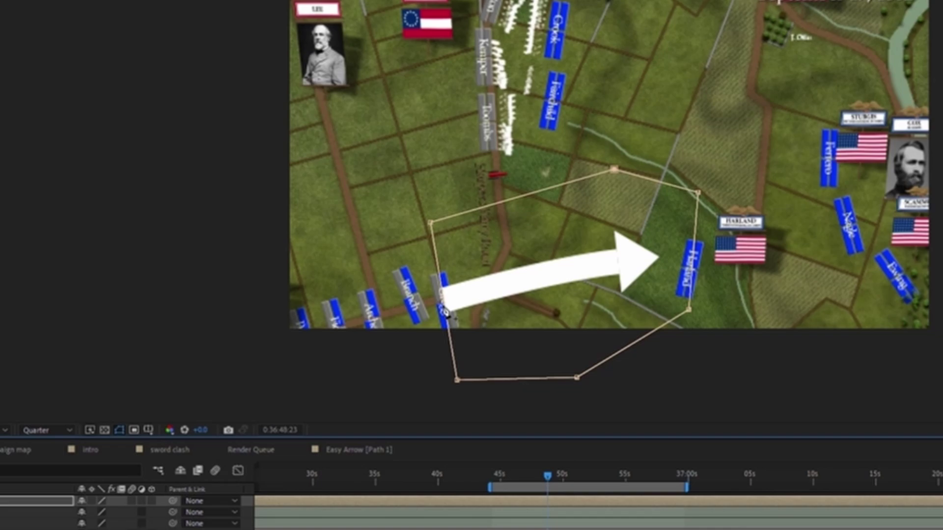
Step: Set the feather of Mask 1 on the Easy Arrow layer to 25 pixels
key("m")
left_click(14, 412)
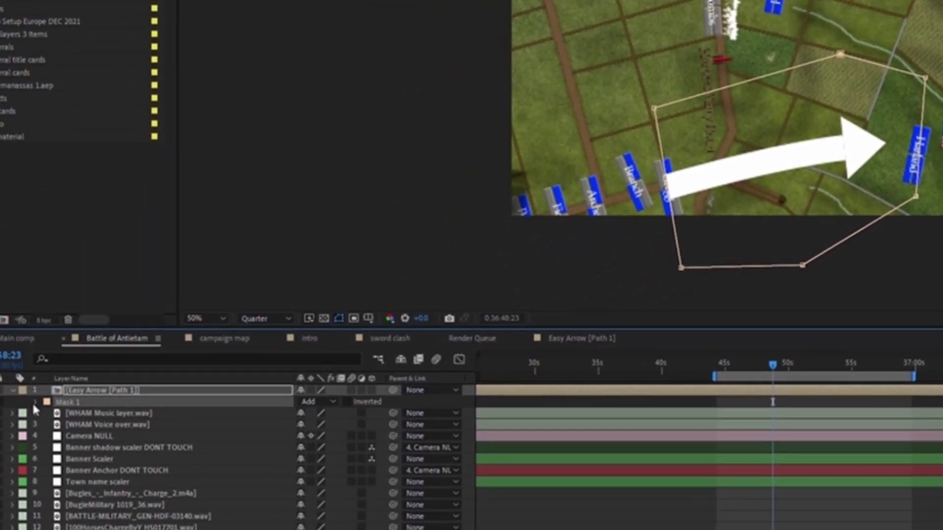
left_click(34, 401)
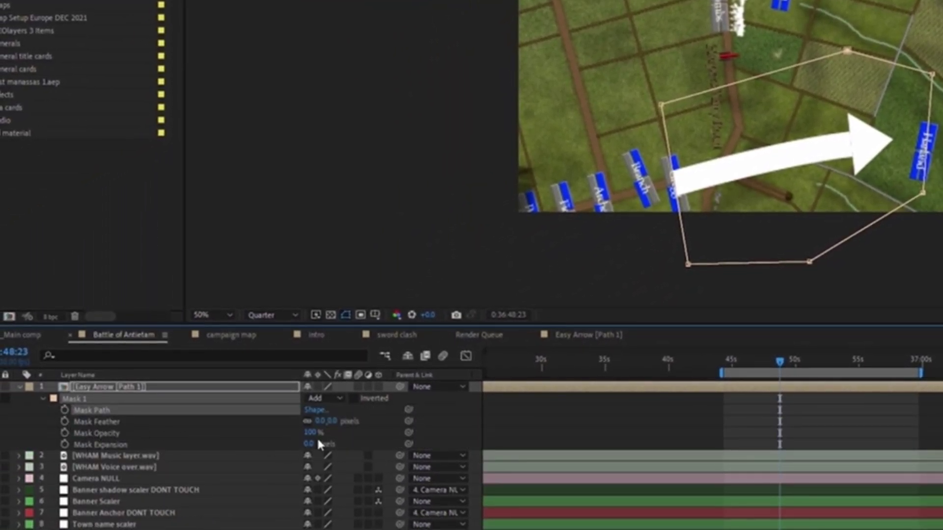
key("Return")
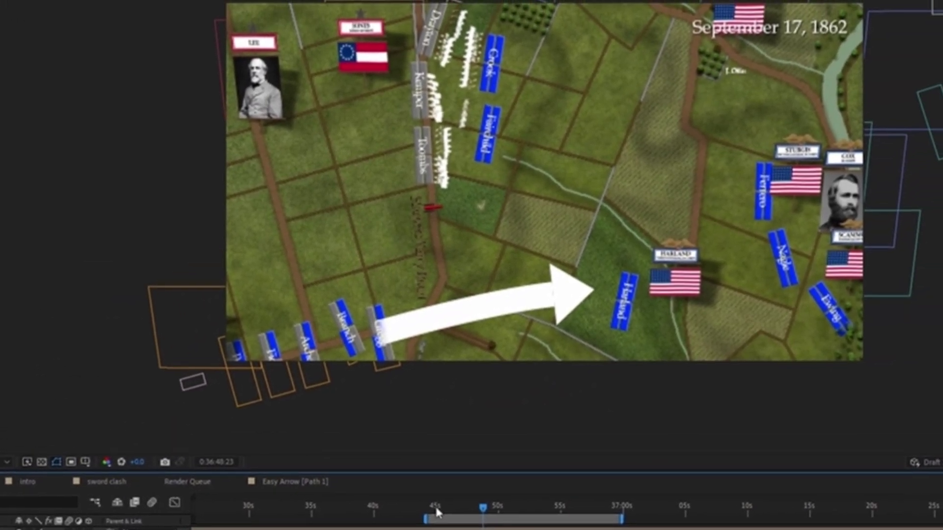
Step: At 0:36:45:00, shift the mask's two tail-side points inward until the starting arrowhead is hidden, and preview the animation
left_click(436, 509)
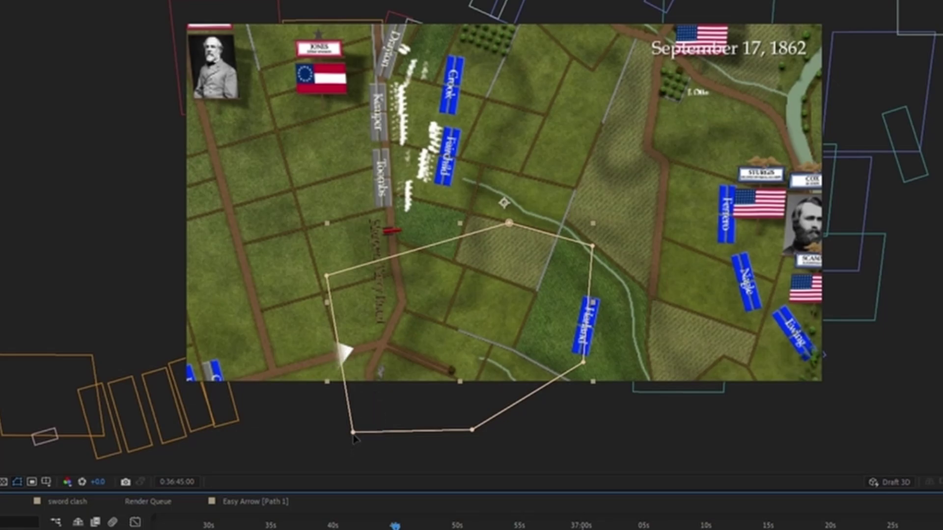
left_click_drag(353, 433, 378, 428)
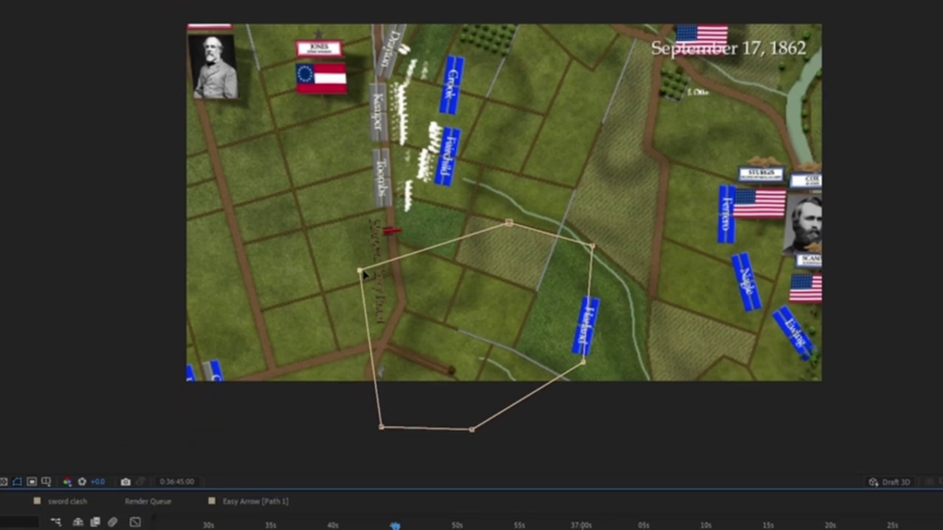
left_click(396, 526)
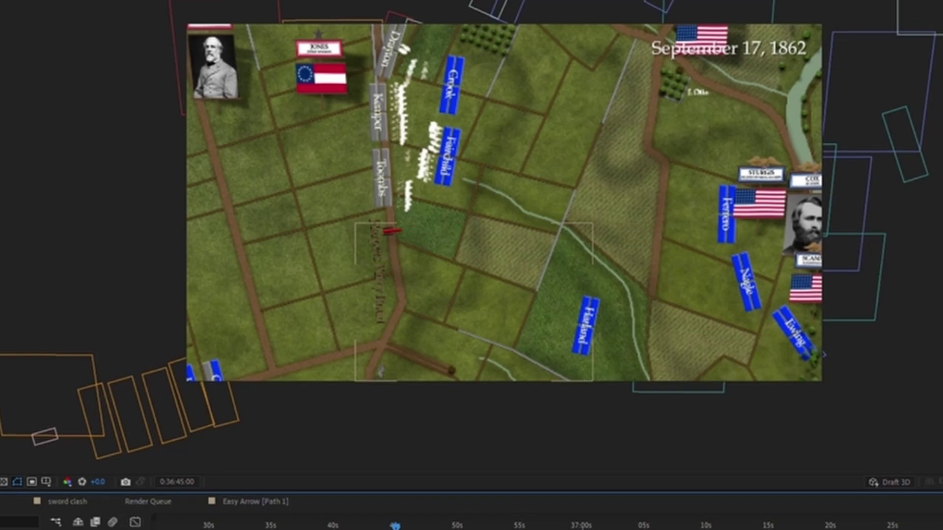
key("space")
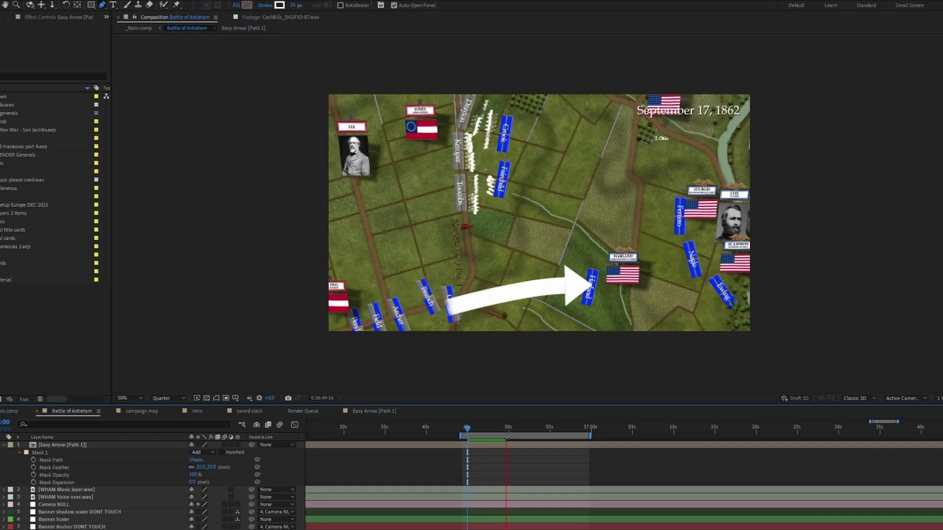
key("space")
Step: Parent the Easy Arrow [Path 1] layer to Camera NULL and preview it following the camera
left_click(179, 445)
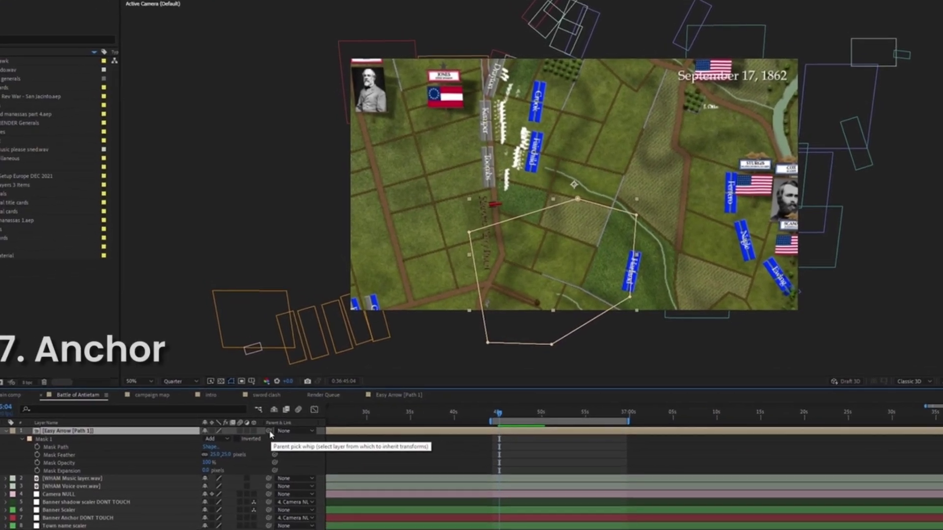
left_click_drag(251, 445, 96, 483)
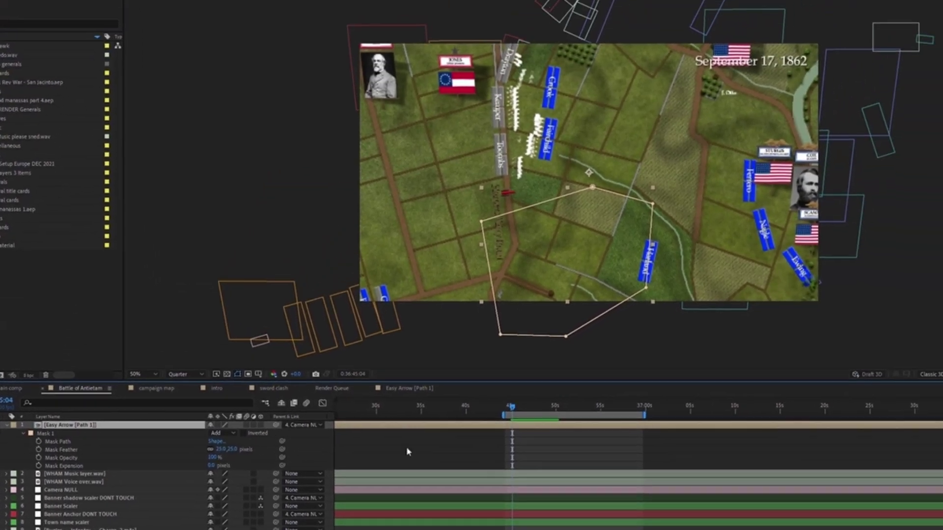
key("ctrl+shift+h")
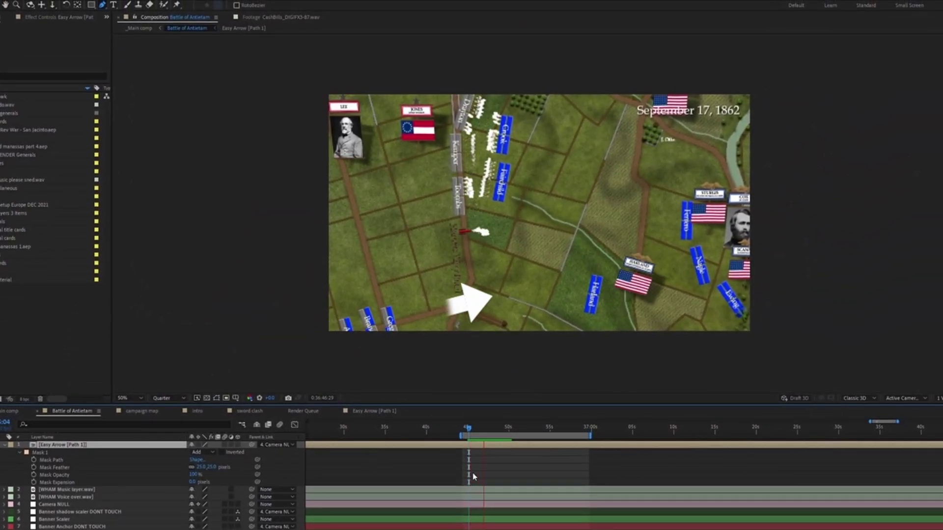
key("space")
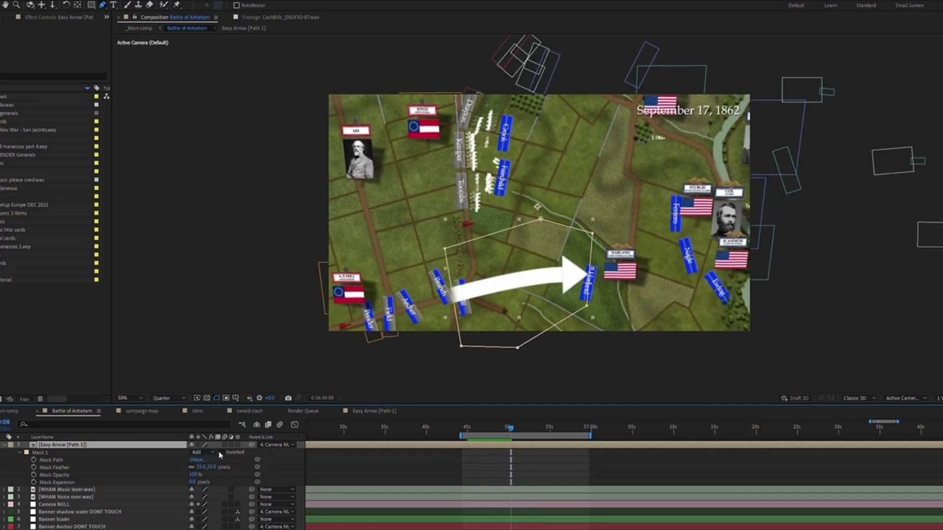
Step: Set the Easy Arrow [Path 1] layer's blending mode to Overlay
left_click(218, 453)
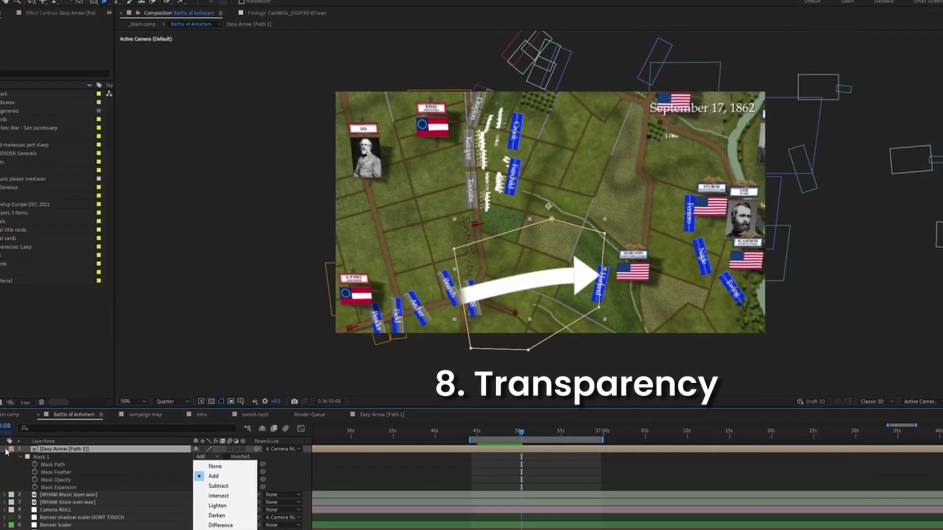
left_click(202, 449)
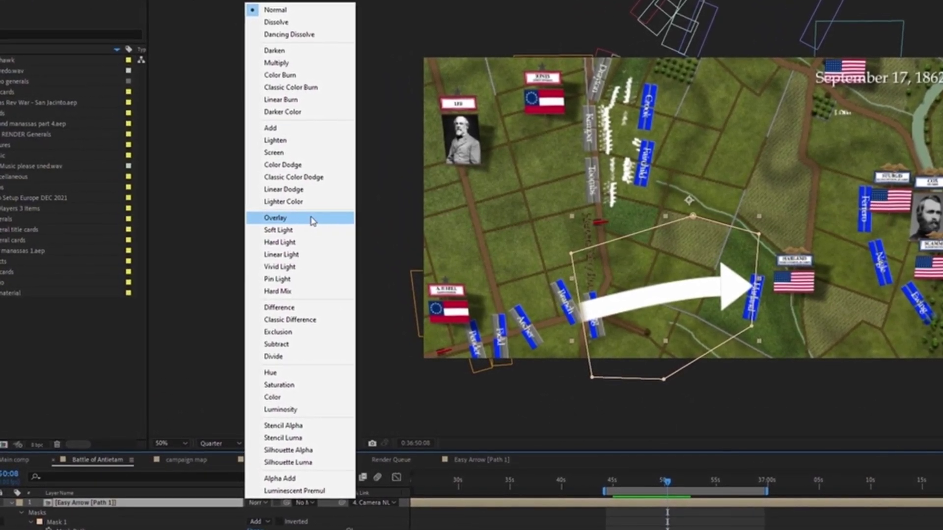
left_click(312, 219)
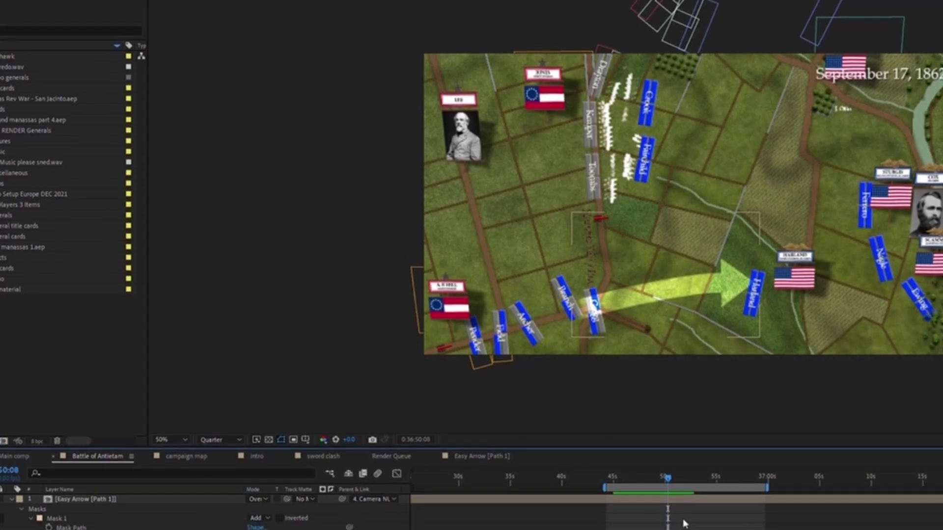
Step: Move the Easy Arrow [Path 1] layer down the layer stack, beneath the troop units and directly above Shape Layer 371
left_click(31, 522)
left_click(83, 503)
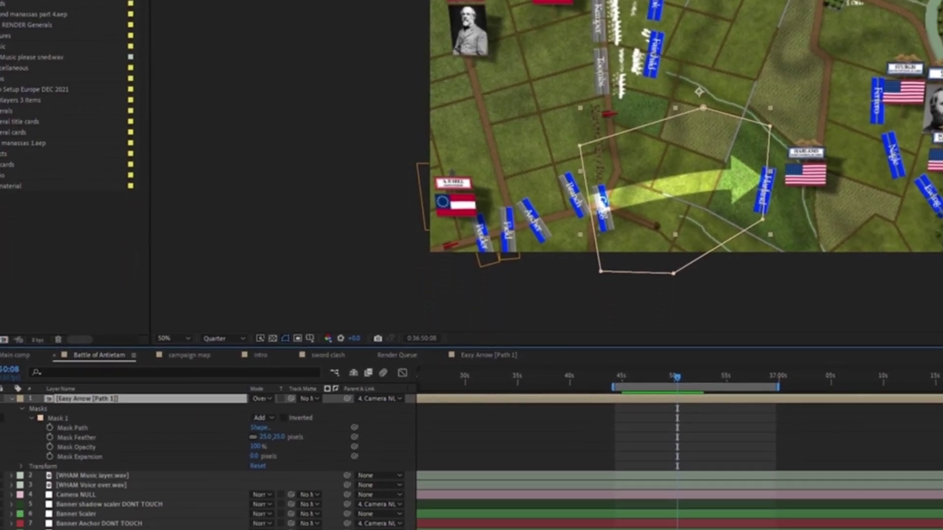
scroll(122, 491, "down", 5)
scroll(123, 466, "down", 8)
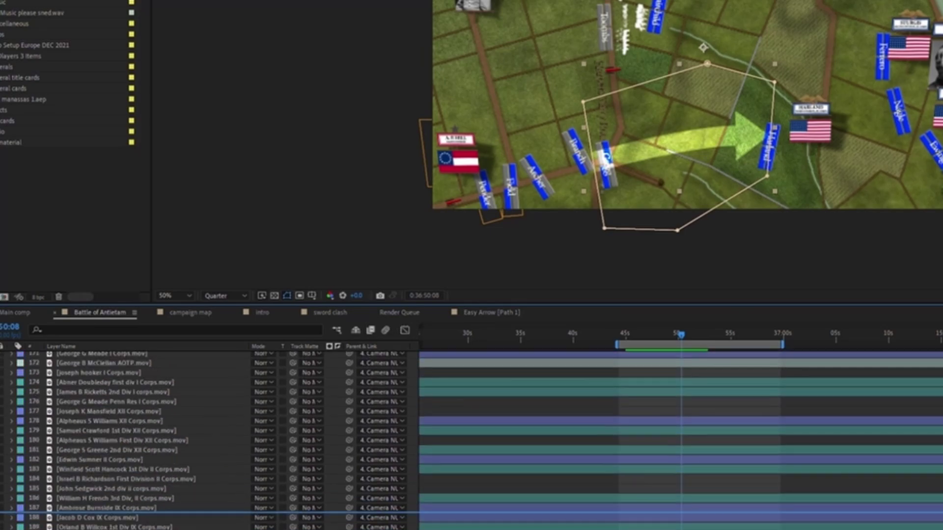
scroll(211, 442, "down", 12)
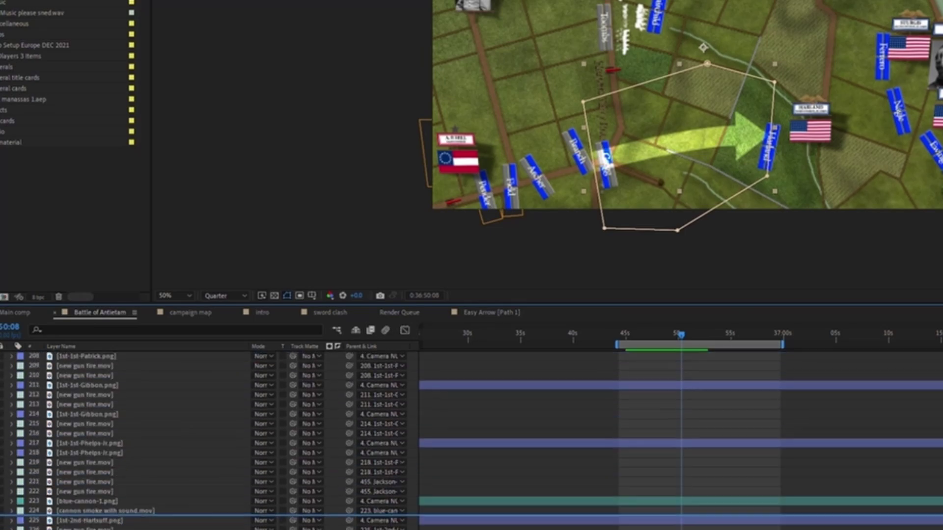
scroll(211, 442, "down", 2)
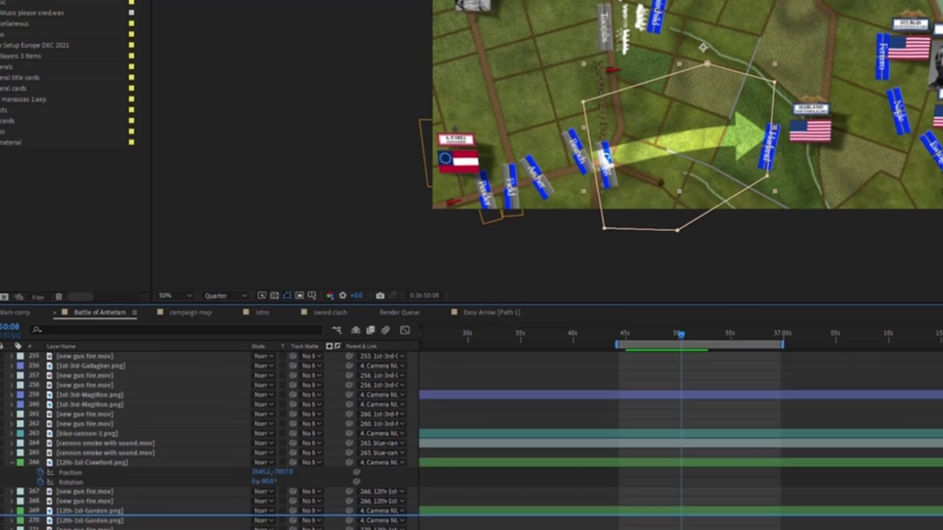
scroll(211, 442, "down", 8)
scroll(211, 442, "down", 13)
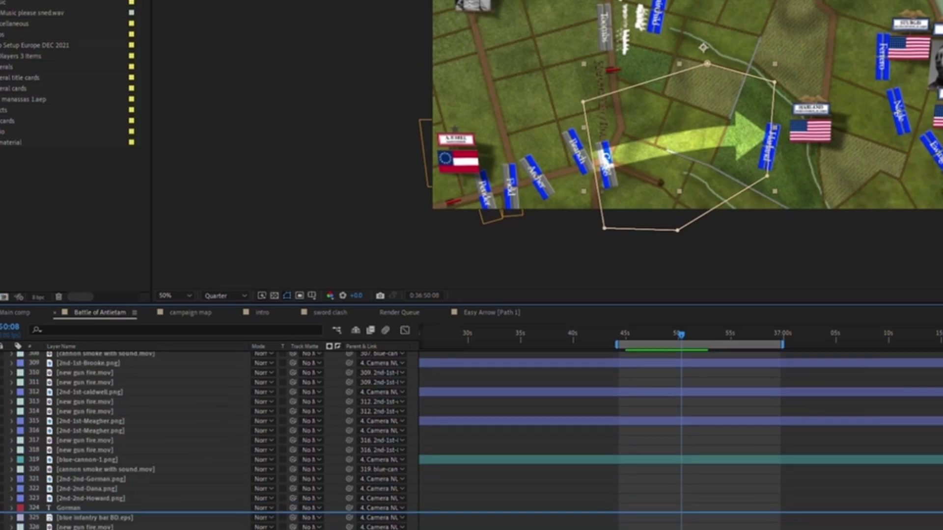
scroll(212, 442, "down", 18)
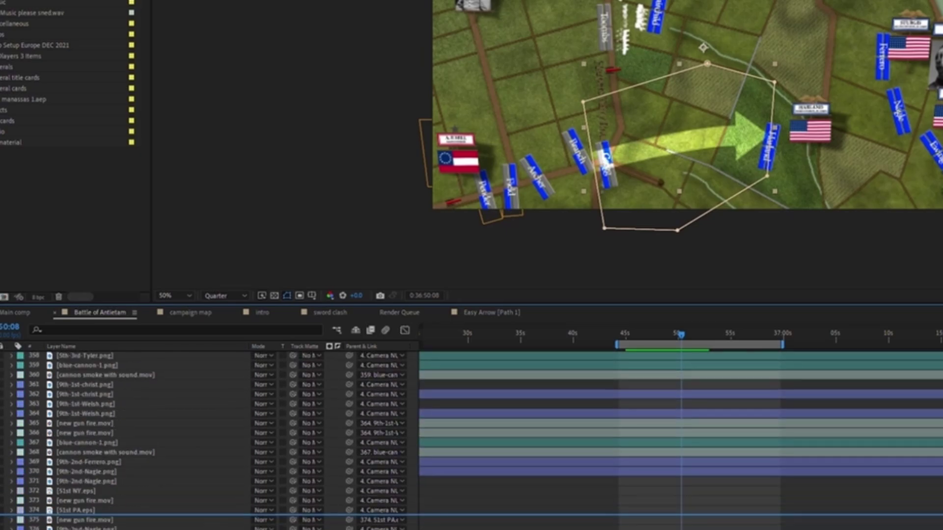
scroll(211, 442, "down", 10)
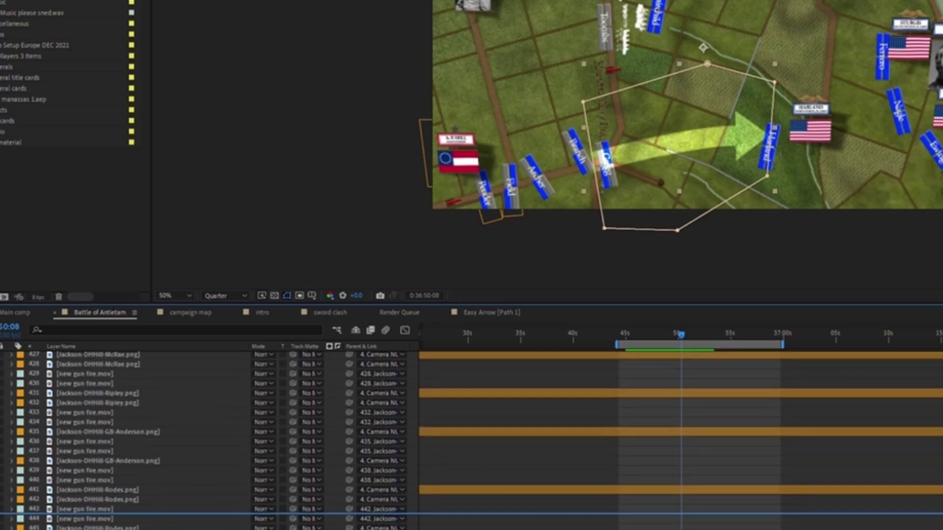
scroll(539, 413, "down", 20)
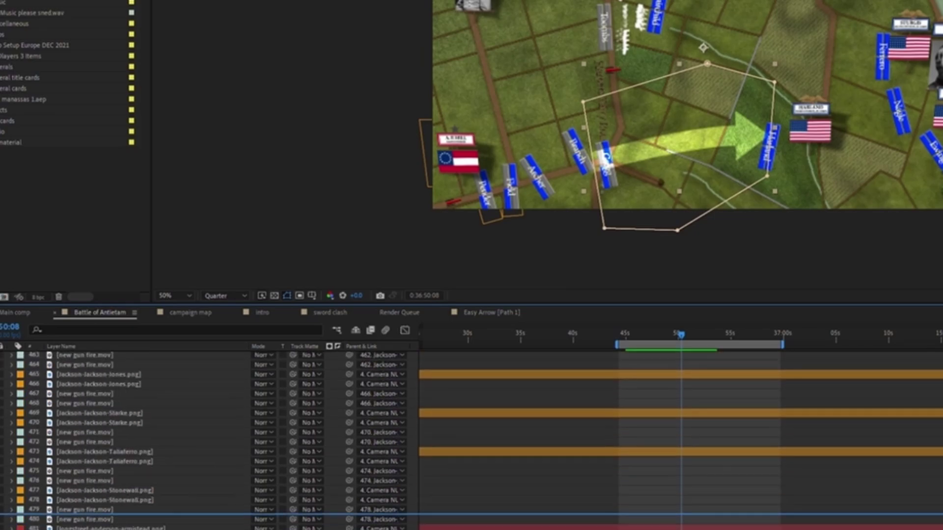
scroll(57, 419, "up", 3)
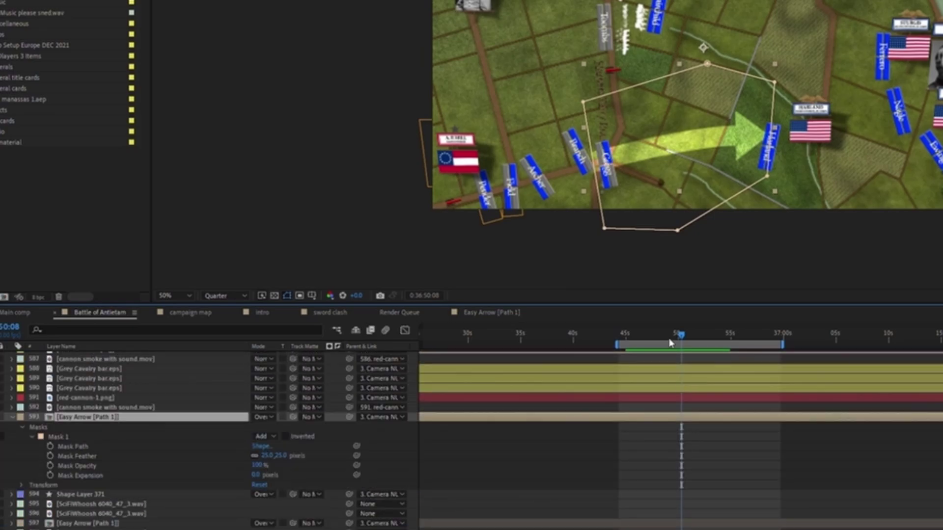
Step: Return to 0:36:45:08 with the arrow layer deselected to preview the restacked arrow from its start
left_click(628, 335)
left_click(478, 363)
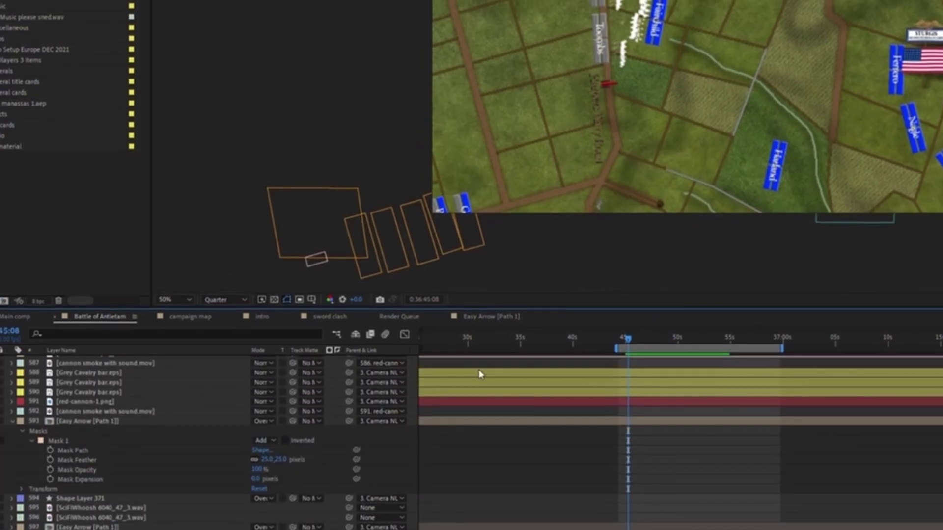